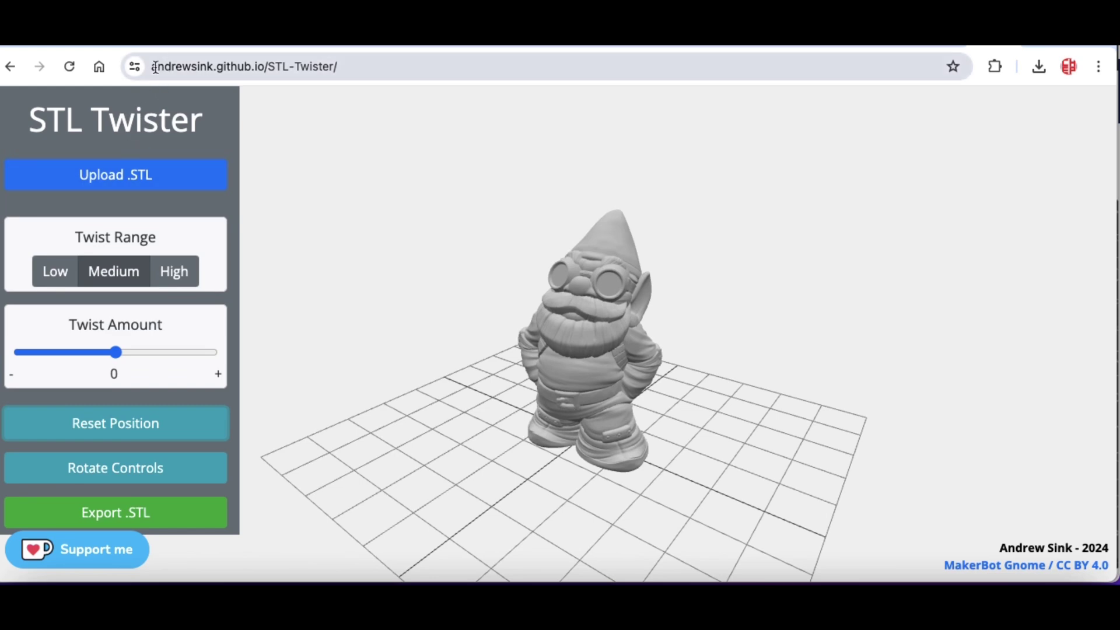
Step: Try the Low, Medium and High twist ranges with different twist amounts on the sample gnome, and reset its position
left_click_drag(153, 68, 333, 66)
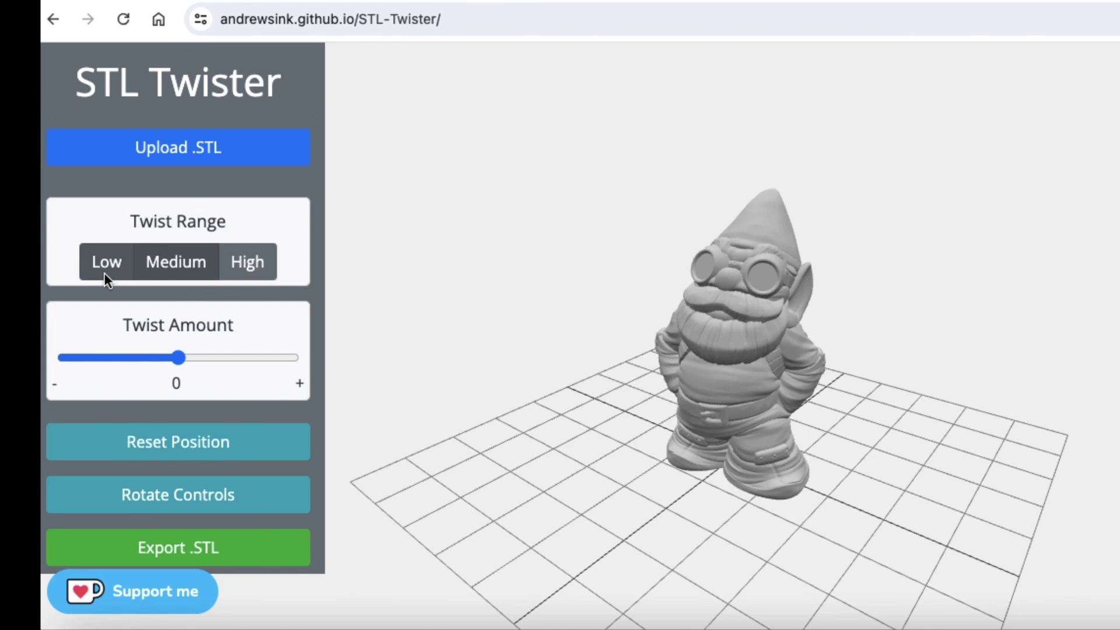
left_click(105, 273)
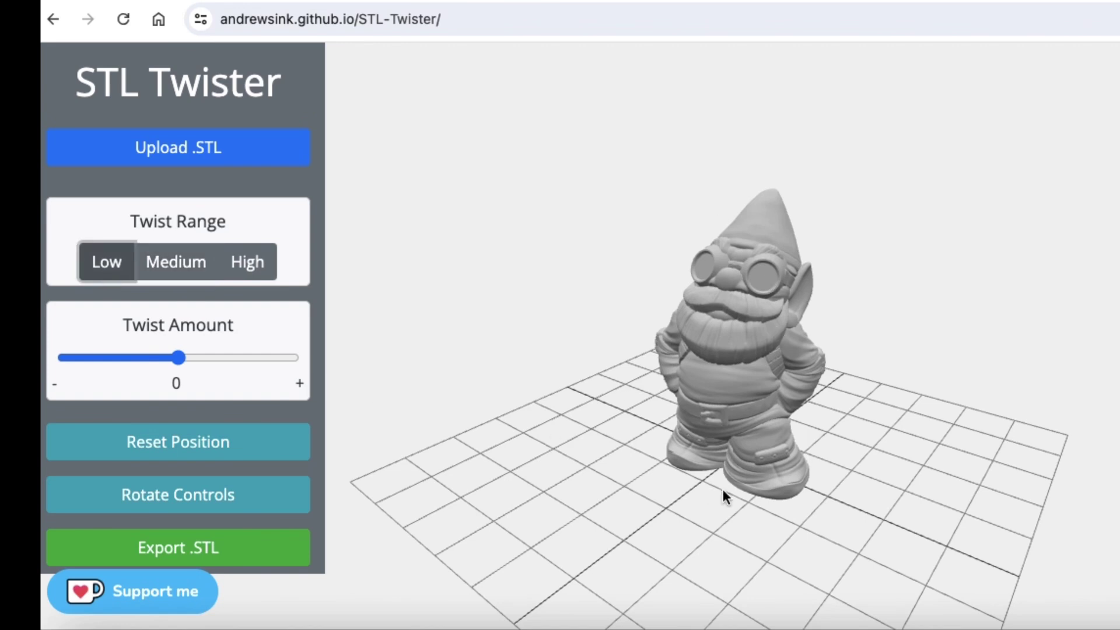
mouse_move(186, 359)
left_mouse_down()
mouse_move(176, 354)
mouse_move(295, 360)
mouse_move(67, 347)
mouse_move(176, 360)
left_mouse_up()
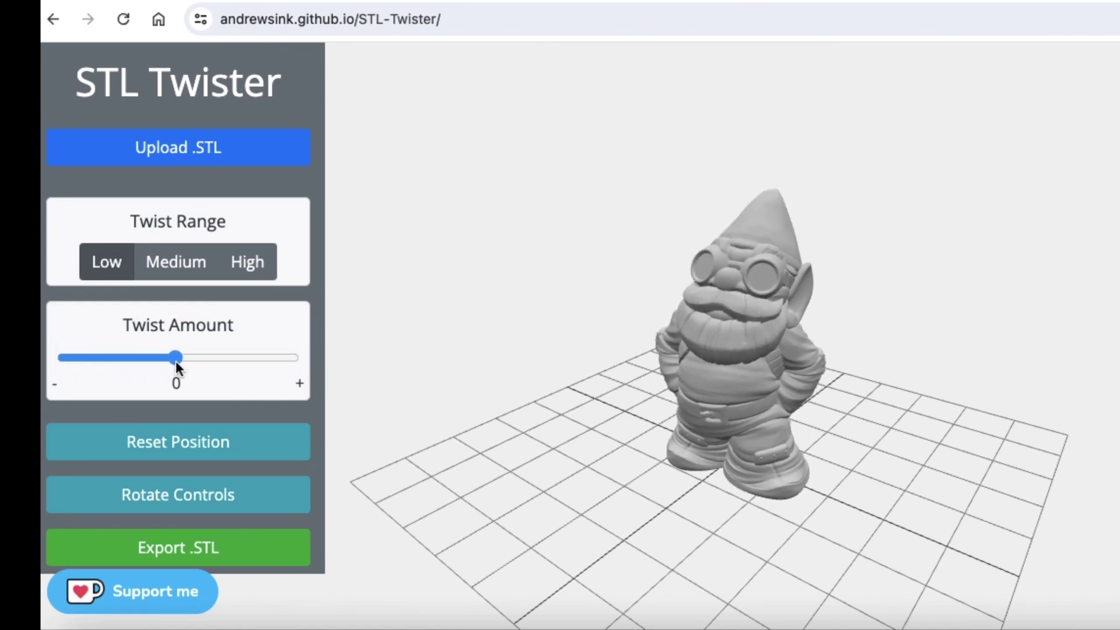
left_click(187, 268)
left_click_drag(177, 360, 148, 377)
left_click(246, 262)
left_click(195, 449)
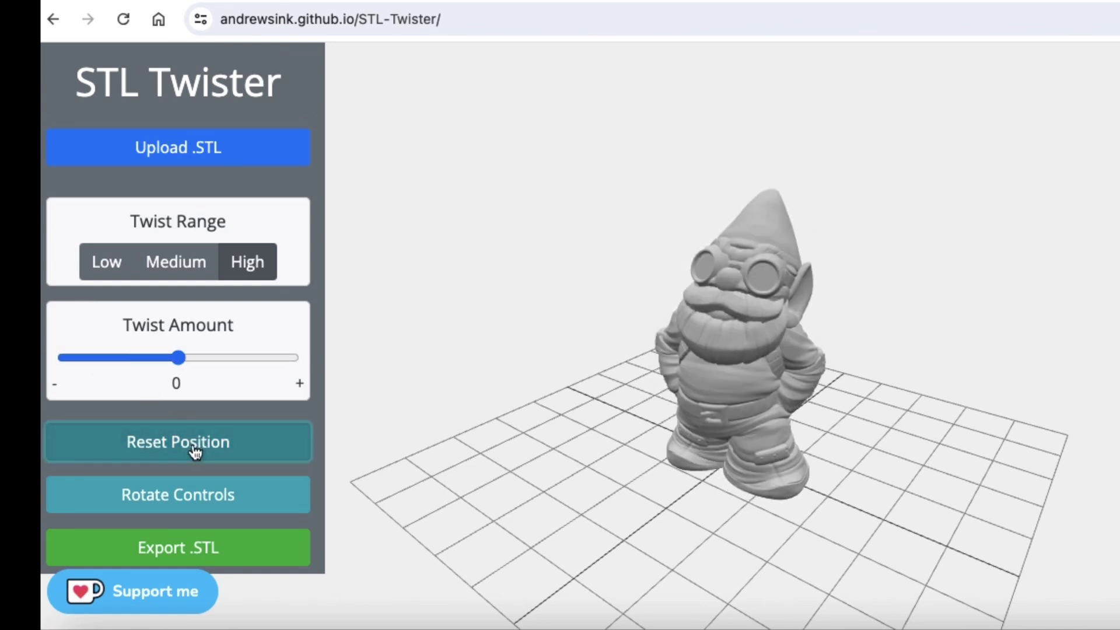
Step: Turn on the rotation controls and rotate the gnome about its vertical axis
left_click(178, 509)
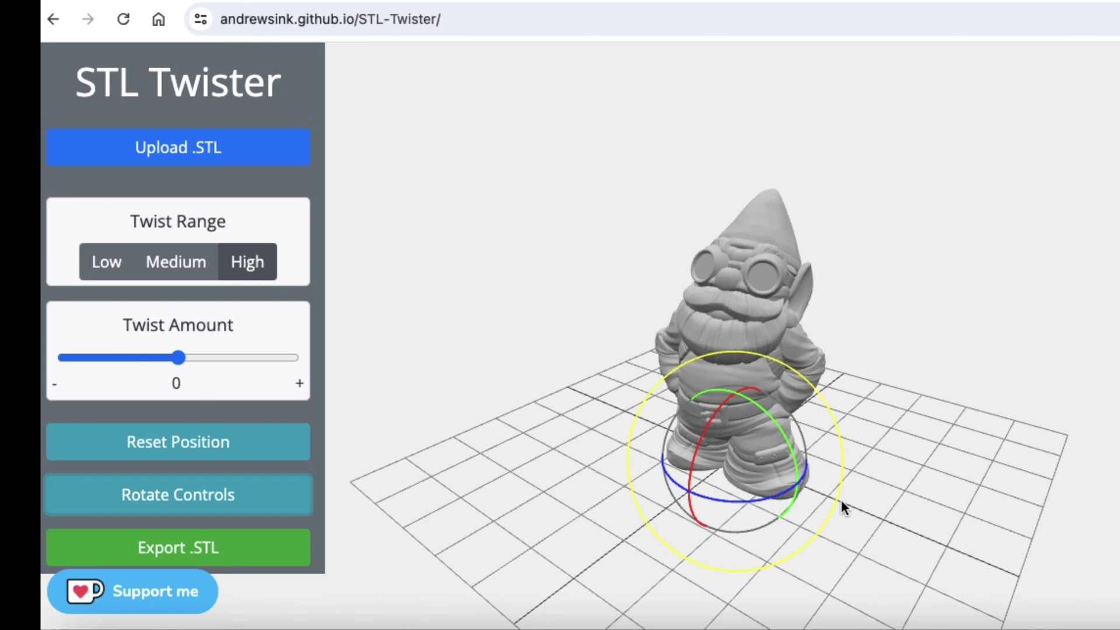
left_click_drag(841, 481, 772, 401)
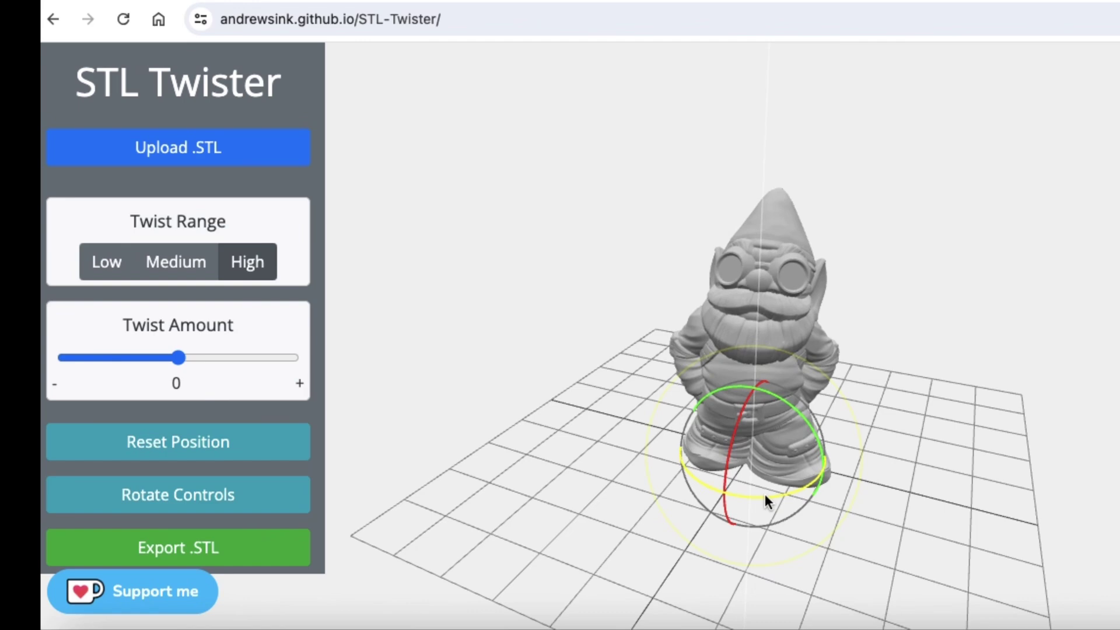
left_click_drag(765, 494, 802, 491)
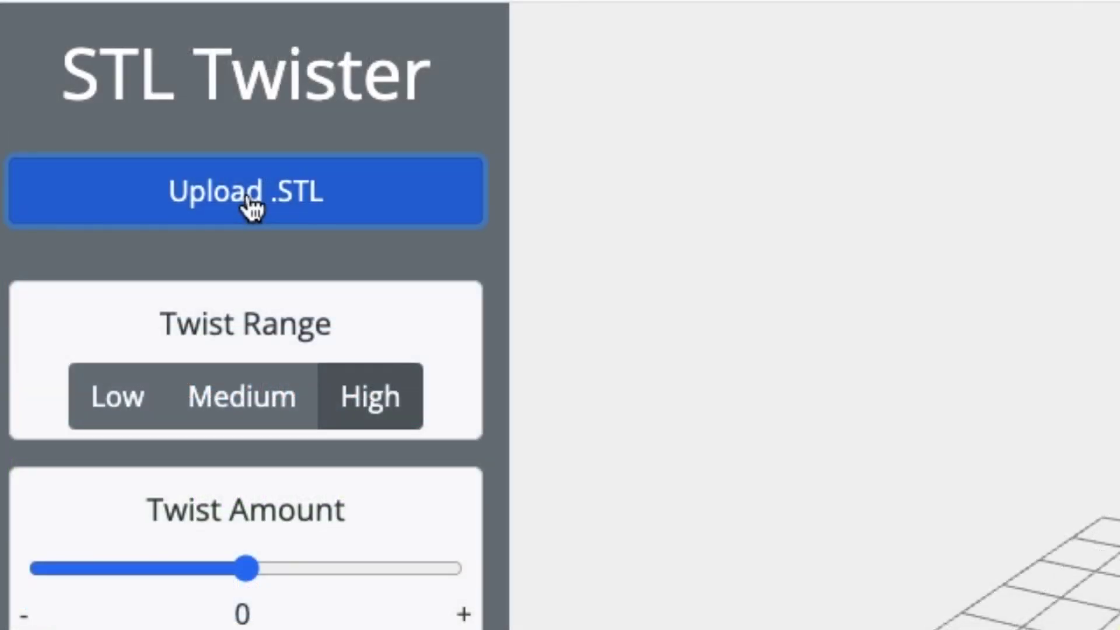
Step: Upload CHEPCube.stl as the model to twist
left_click(252, 208)
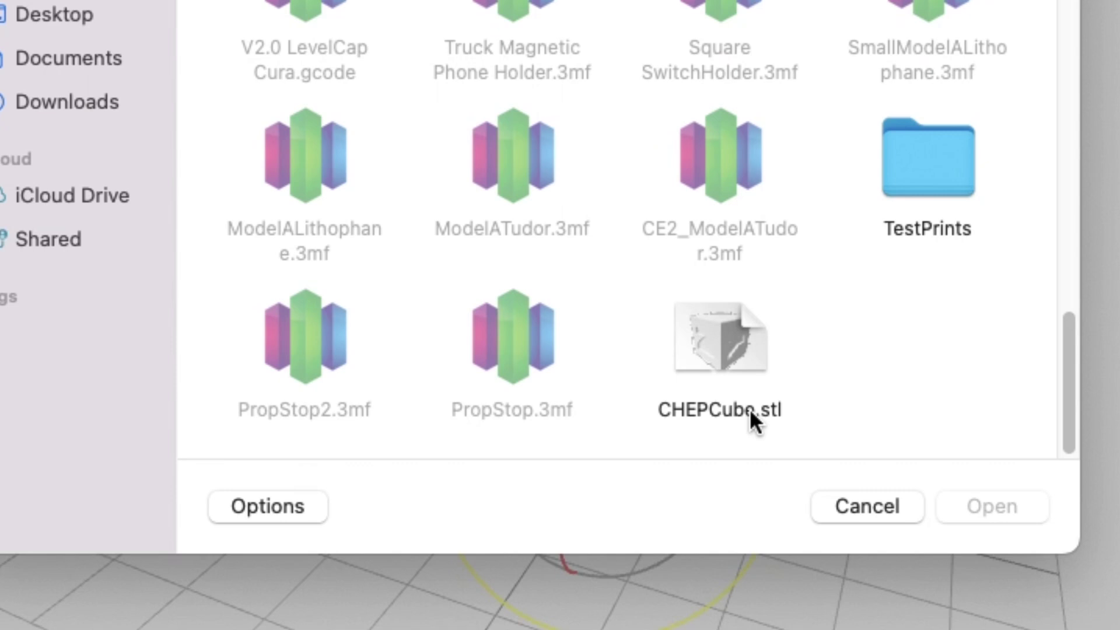
left_click(718, 349)
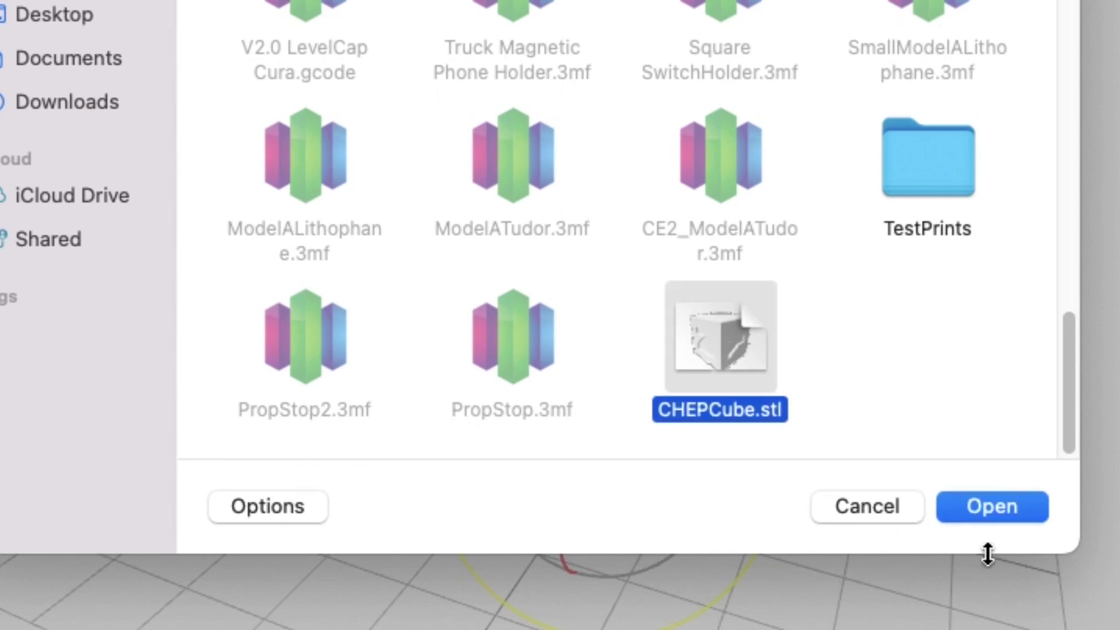
left_click(1017, 507)
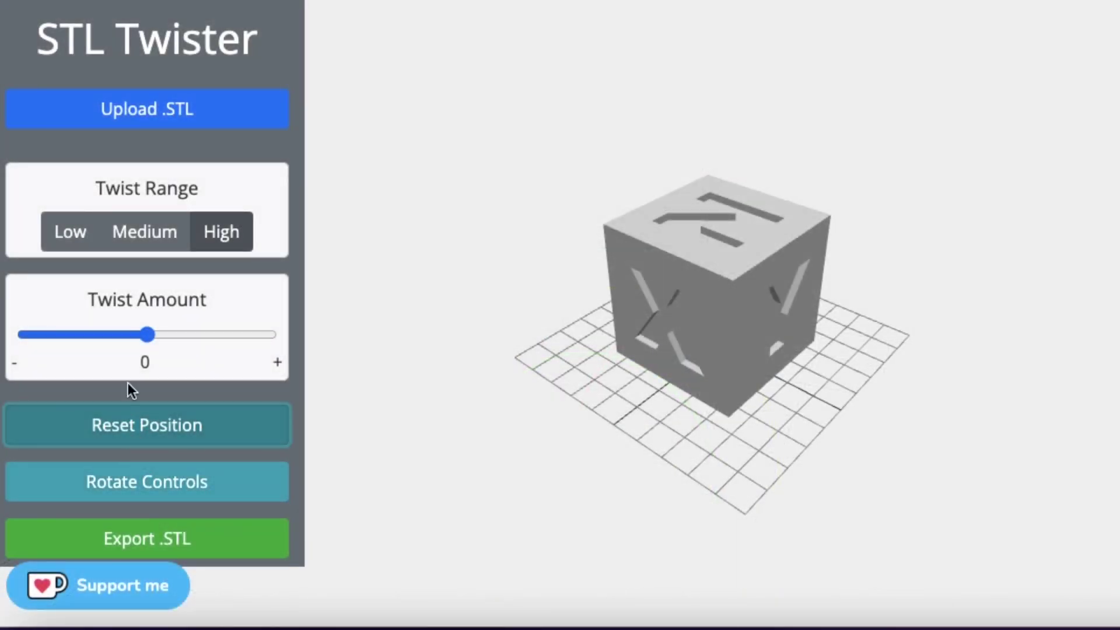
Step: Twist the cube by the maximum amount, trying the Medium and Low ranges, and export it as an STL
left_click(140, 230)
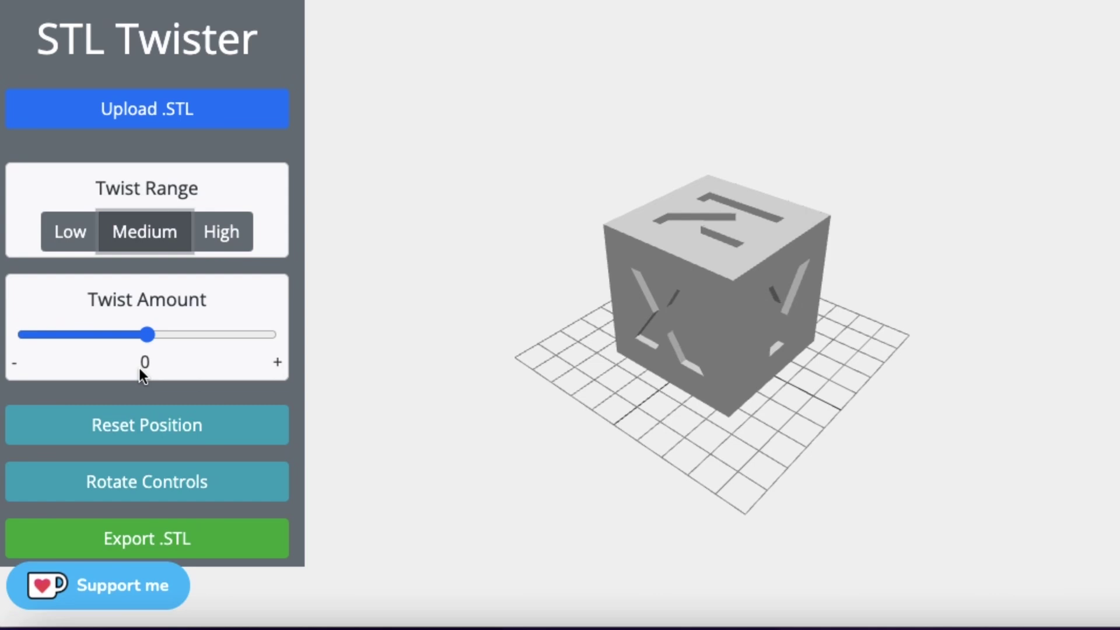
left_click_drag(147, 335, 287, 332)
left_click(80, 241)
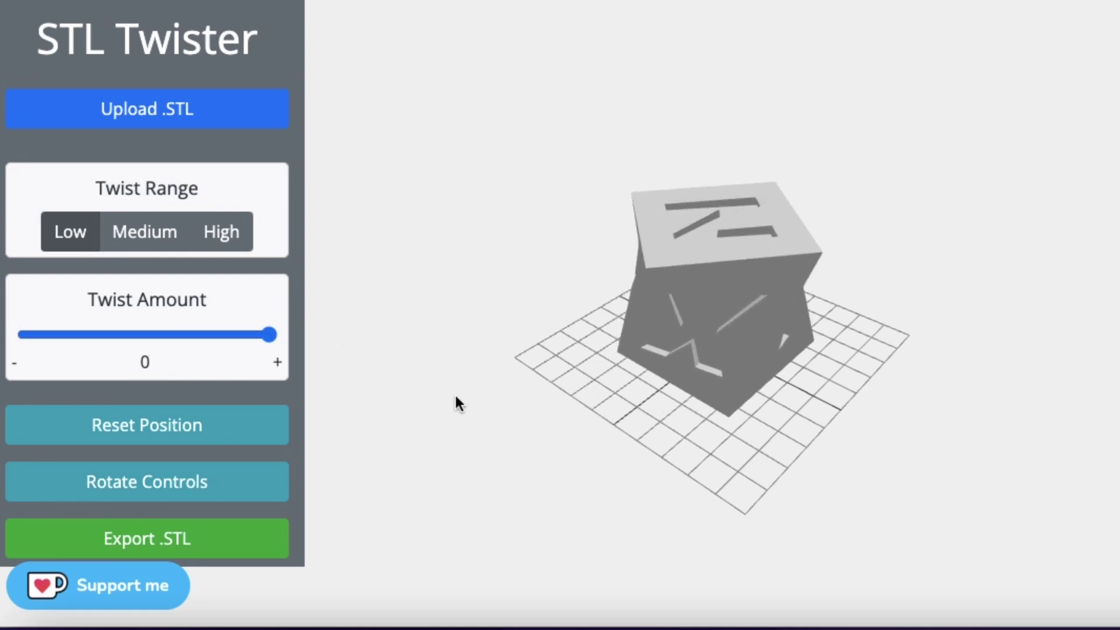
left_click_drag(455, 397, 513, 392)
left_click_drag(639, 318, 574, 337)
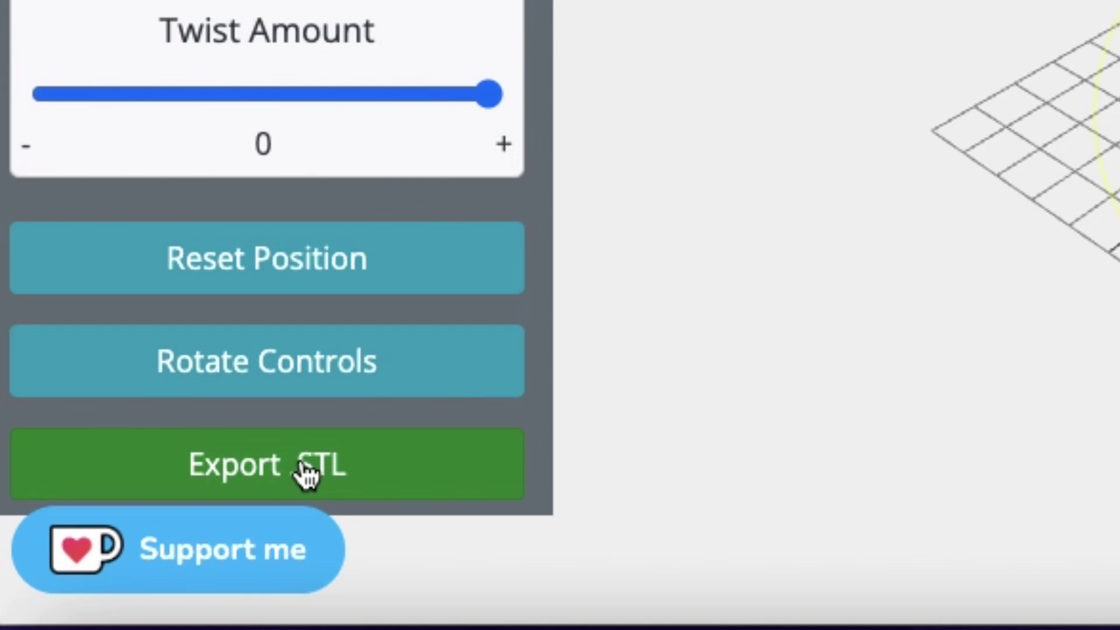
left_click(301, 466)
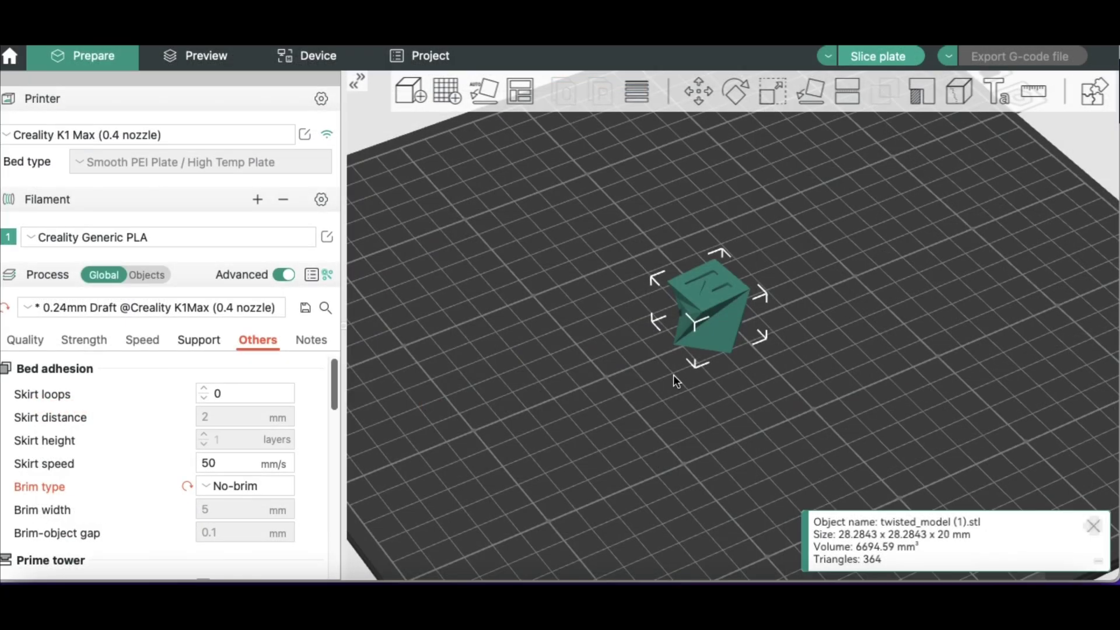
Step: In the slicer, scale the imported twisted cube uniformly to 200%
scroll(660, 363, "up", 5)
left_click_drag(661, 363, 675, 440)
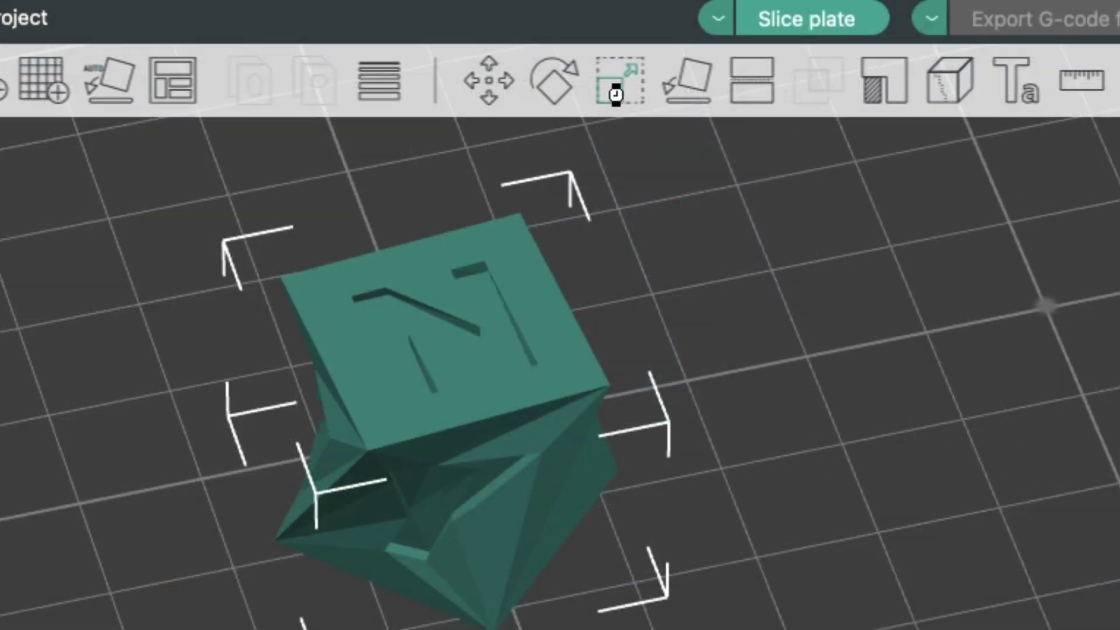
left_click(616, 92)
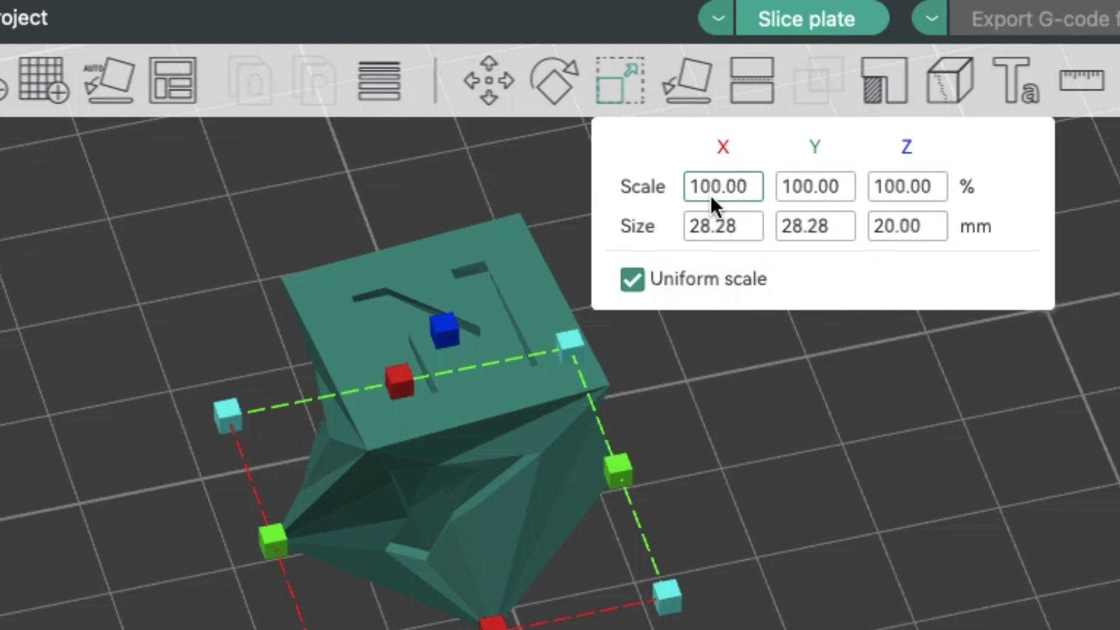
left_click(697, 185)
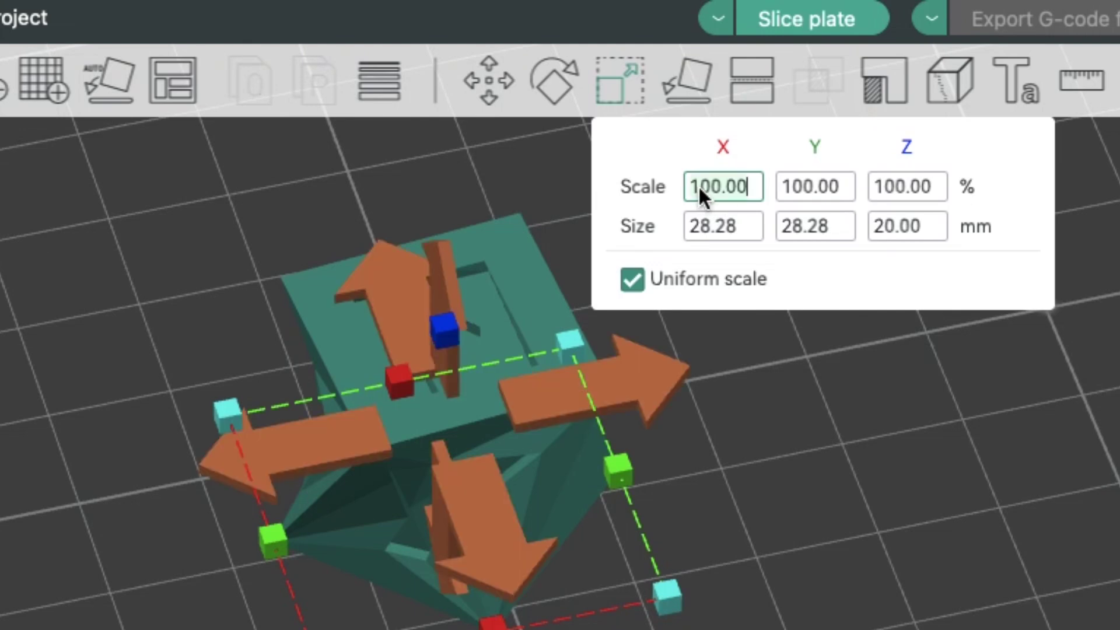
key("BackSpace")
key("BackSpace")
key("BackSpace")
key("BackSpace")
key("BackSpace")
key("BackSpace")
type("200")
left_click(819, 190)
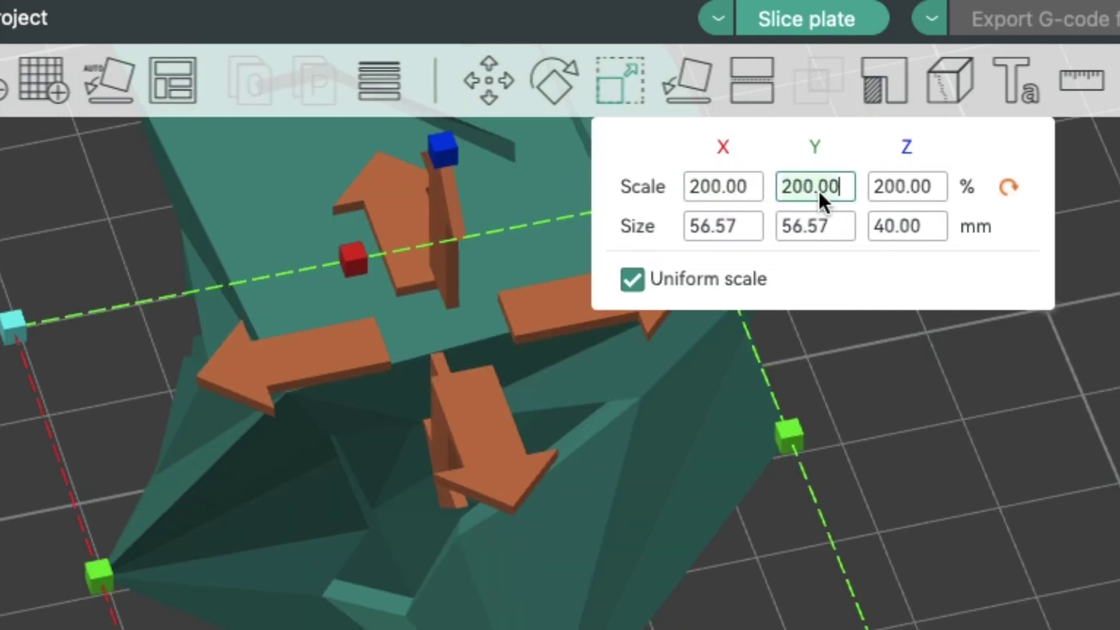
scroll(390, 428, "down", 5)
left_click_drag(390, 427, 642, 619)
scroll(394, 582, "up", 3)
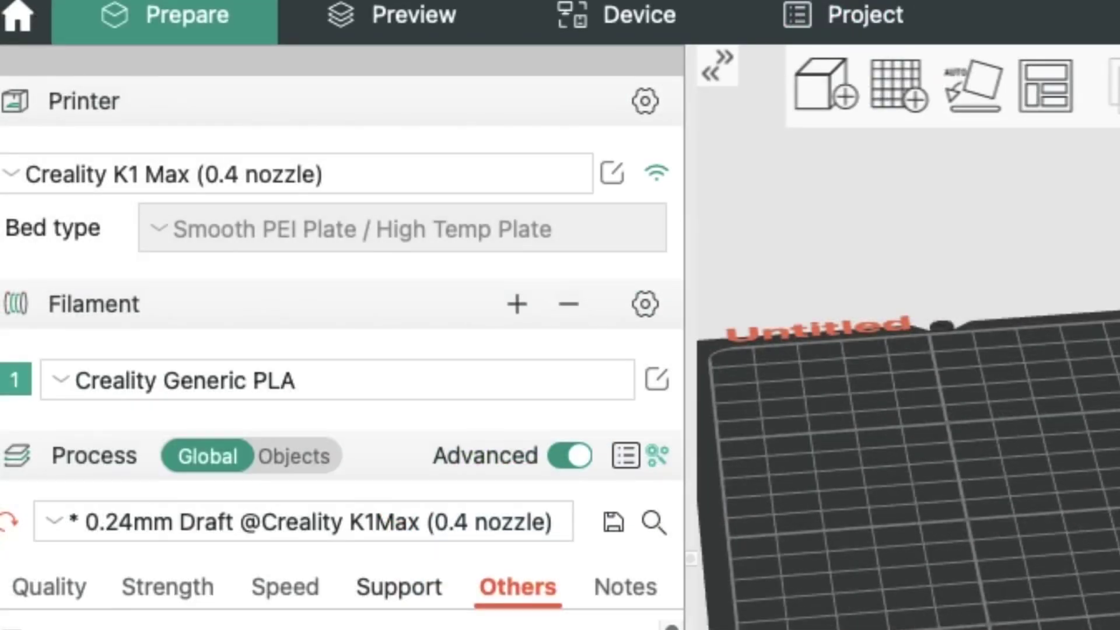
key("Tab")
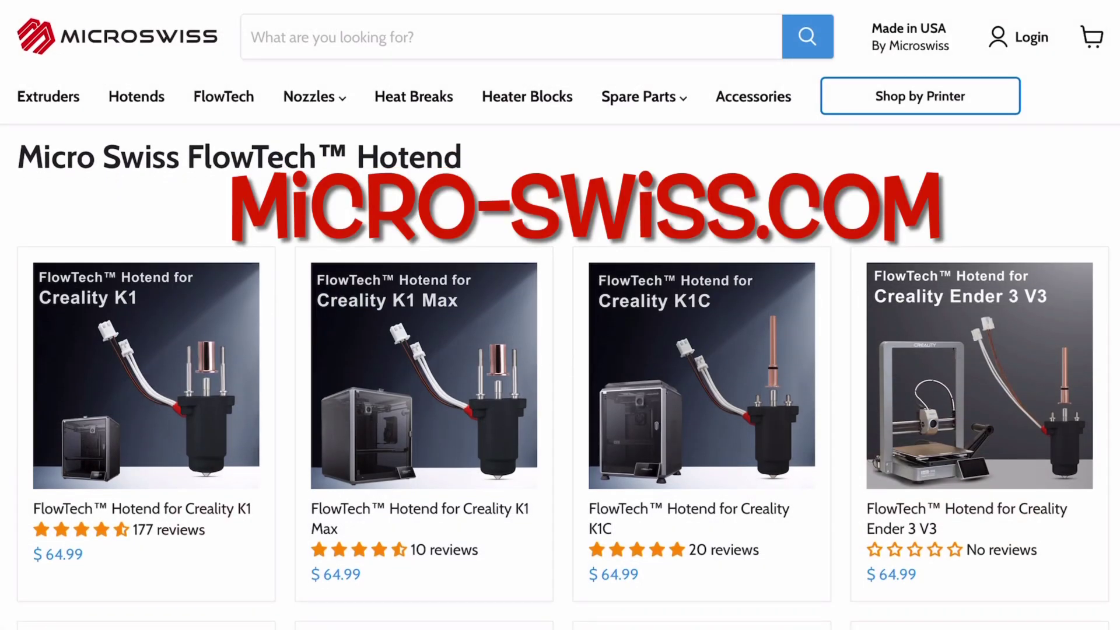
Step: On the Micro Swiss website, look through the FlowTech hotends, nozzles and accessories and their printer compatibility
scroll(560, 351, "down", 4)
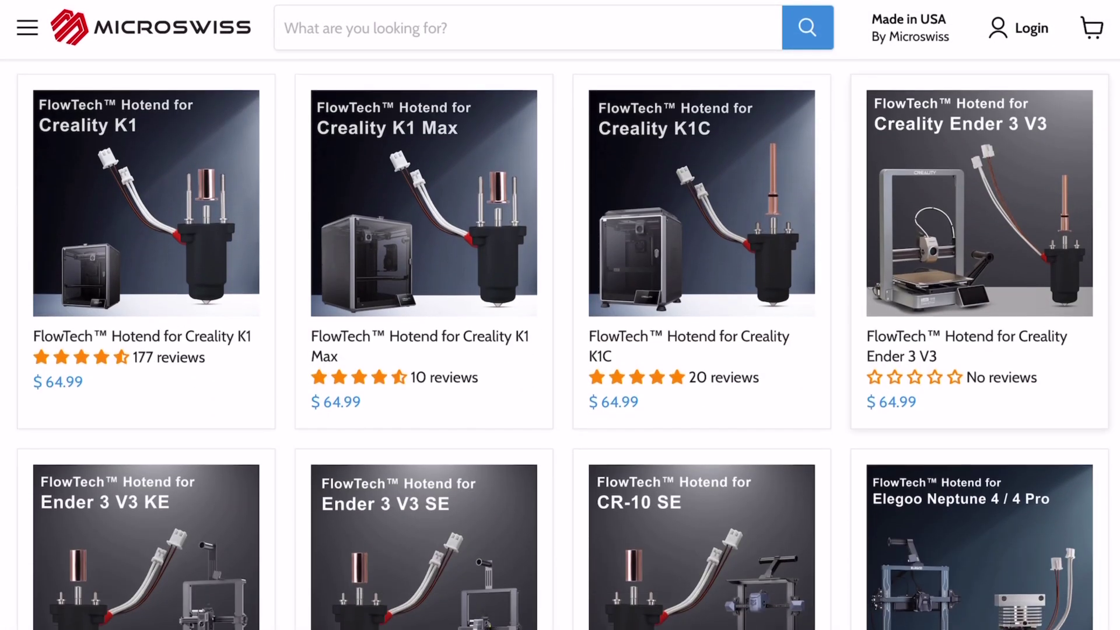
scroll(559, 350, "down", 2)
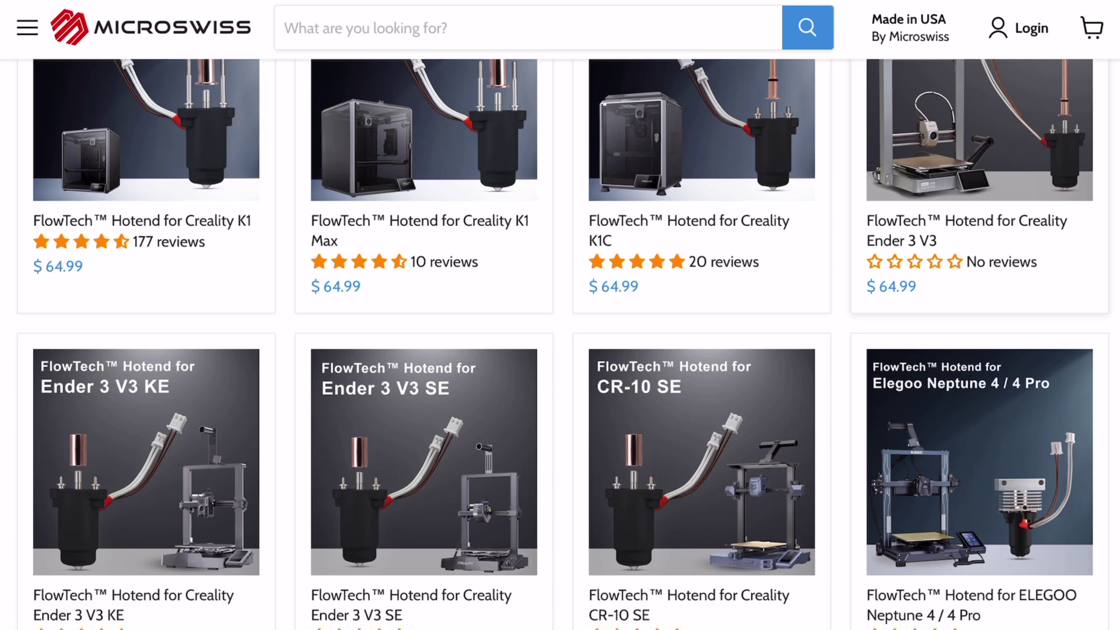
scroll(560, 350, "down", 3)
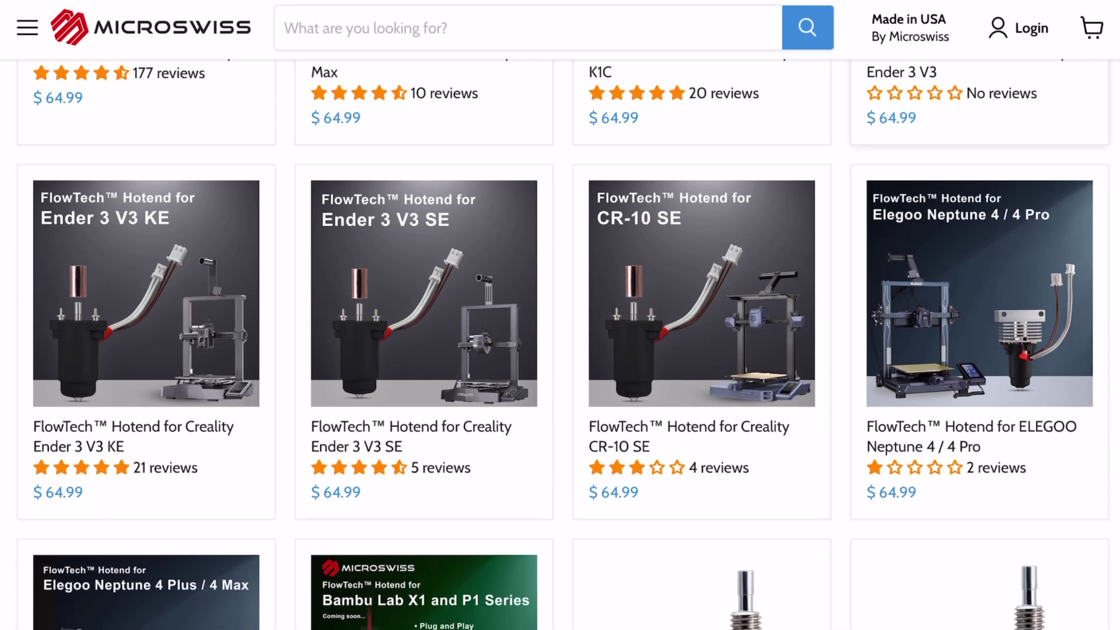
scroll(559, 350, "down", 2)
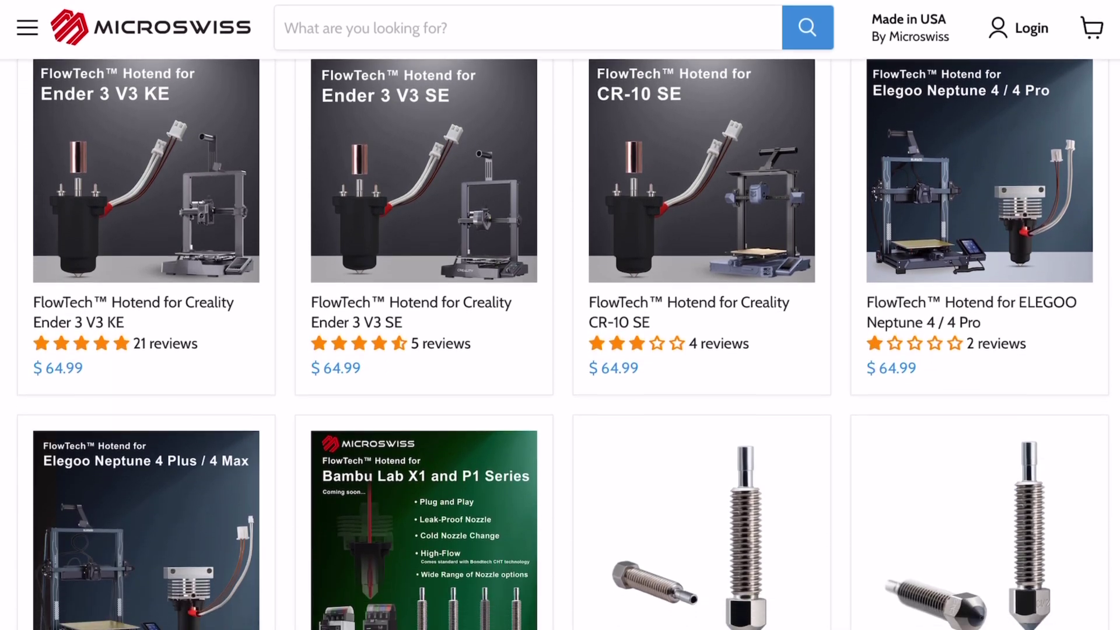
scroll(559, 350, "down", 1)
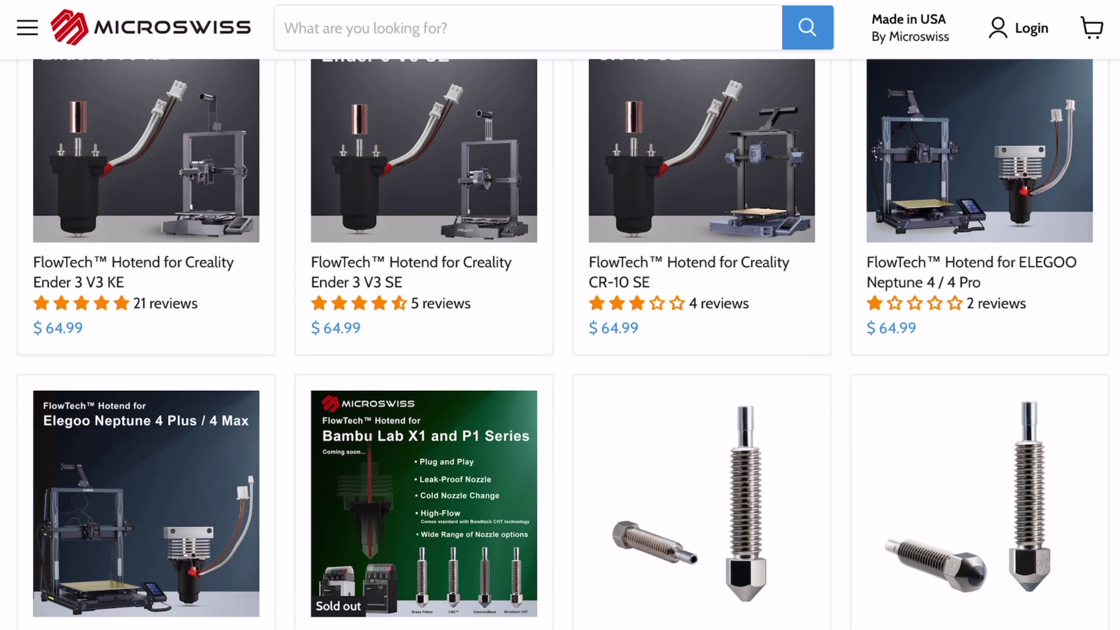
scroll(560, 350, "down", 2)
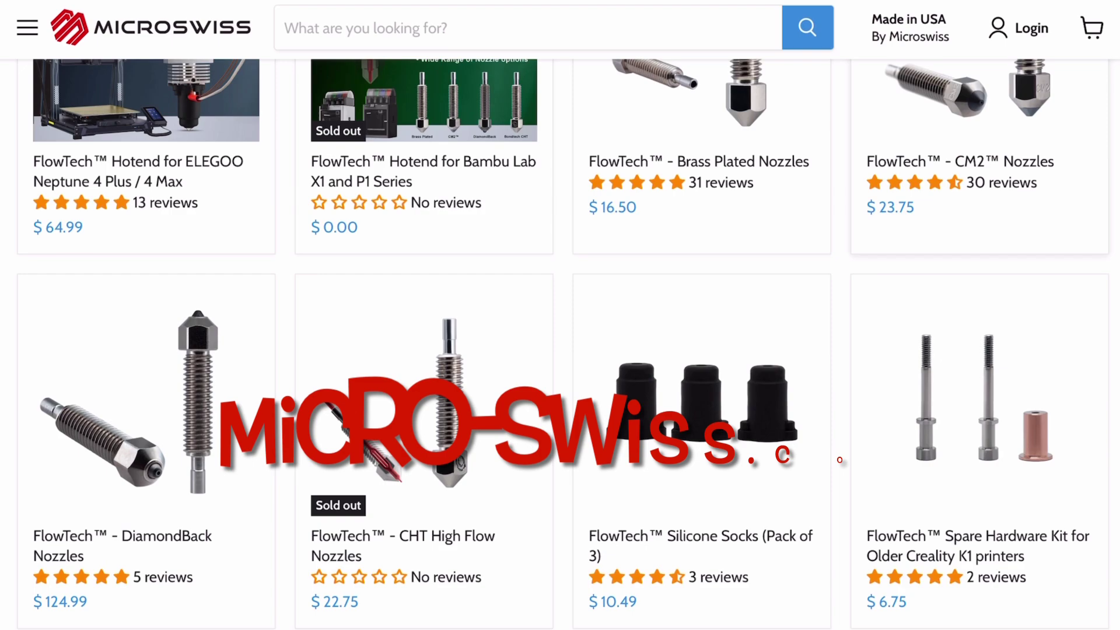
scroll(560, 351, "down", 1)
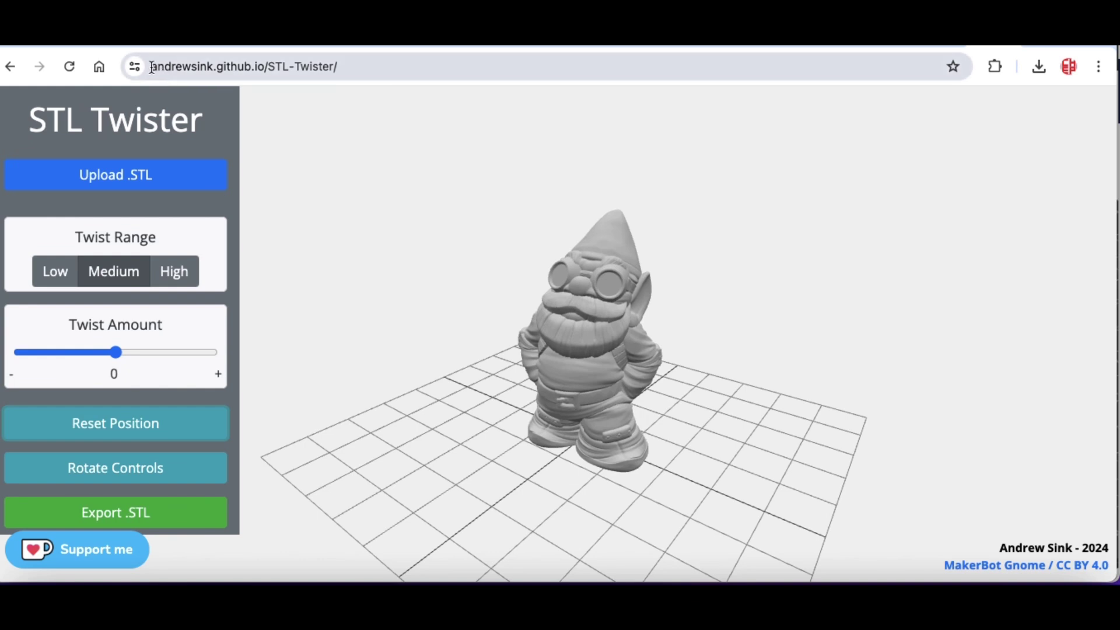
Step: In STL Twister, set the twist range for the sample gnome to Low
left_click_drag(152, 68, 293, 67)
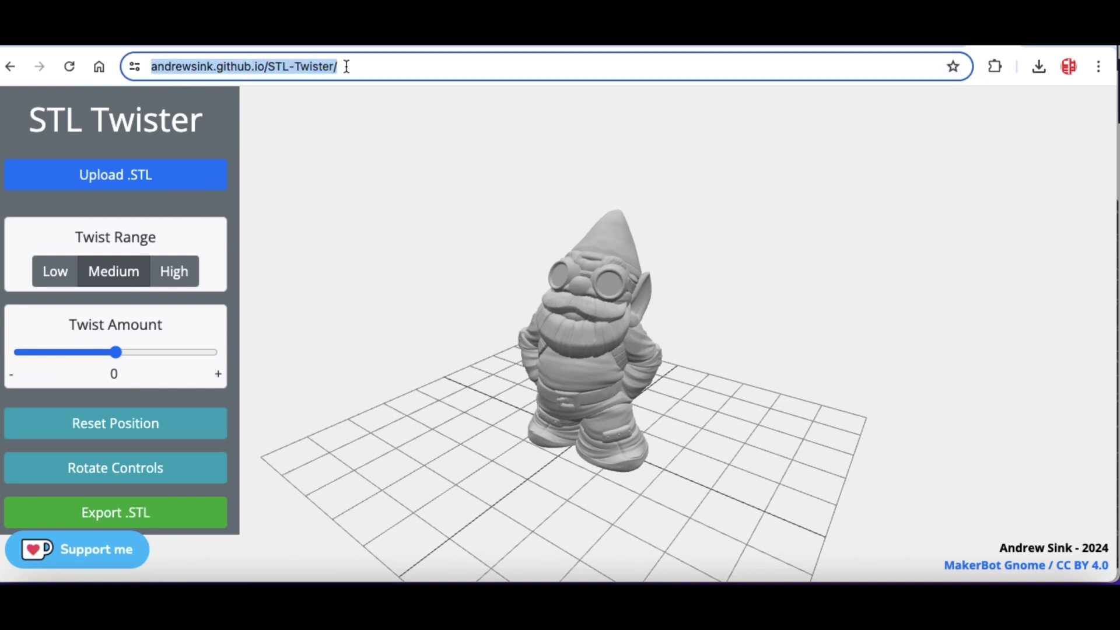
left_click(346, 158)
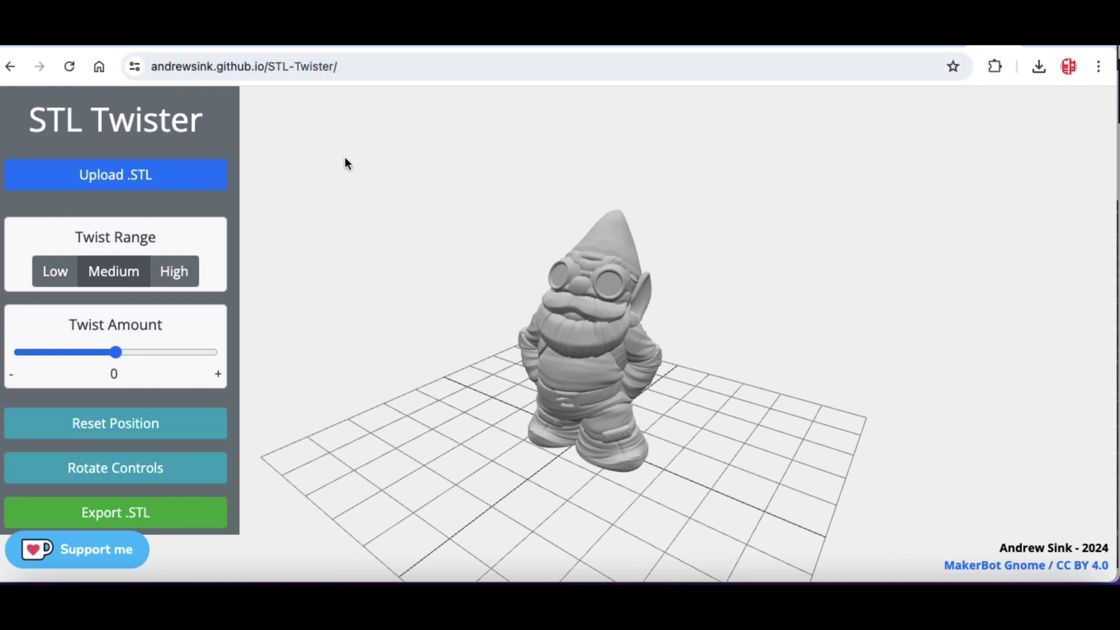
left_click(54, 281)
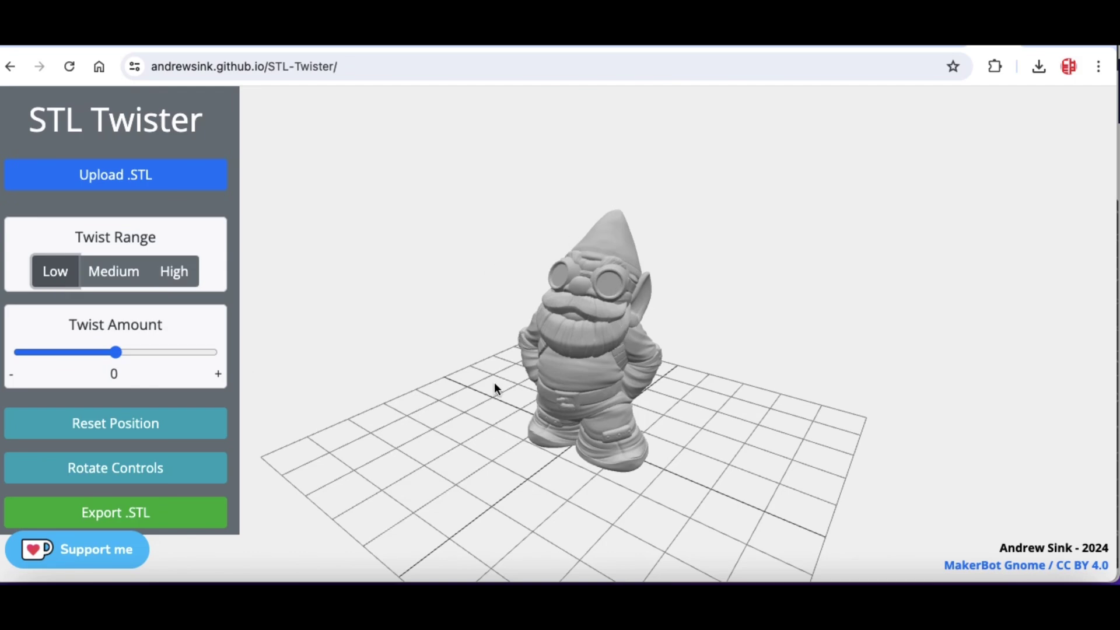